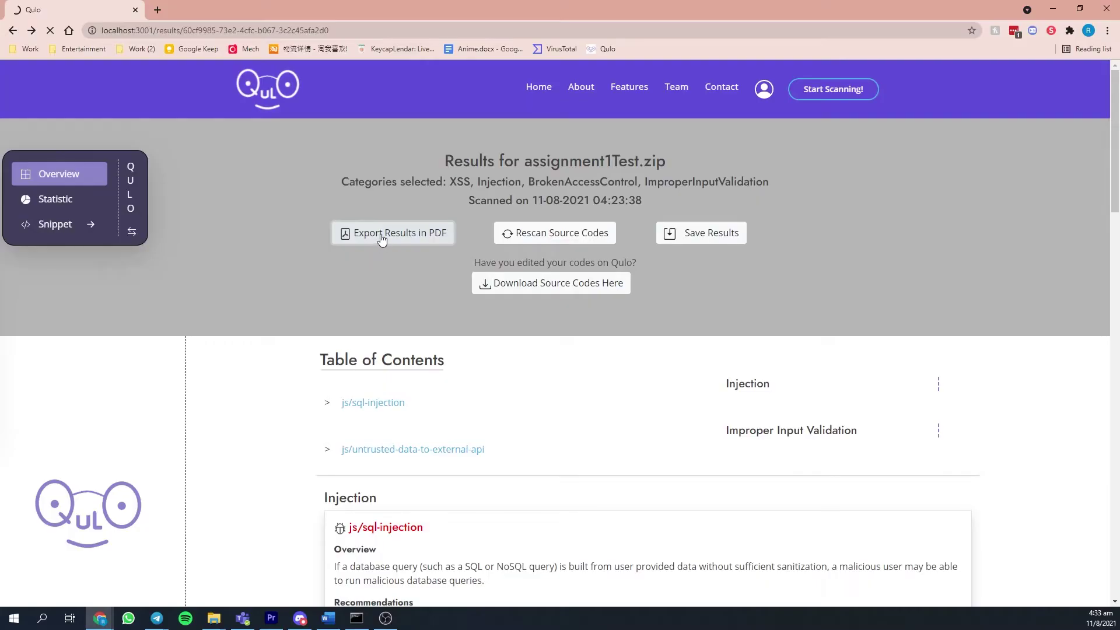
# Export assignment1Test.zip results to a 41-page PDF, save them, and check scan history entry #5.
pyautogui.click(70, 590)
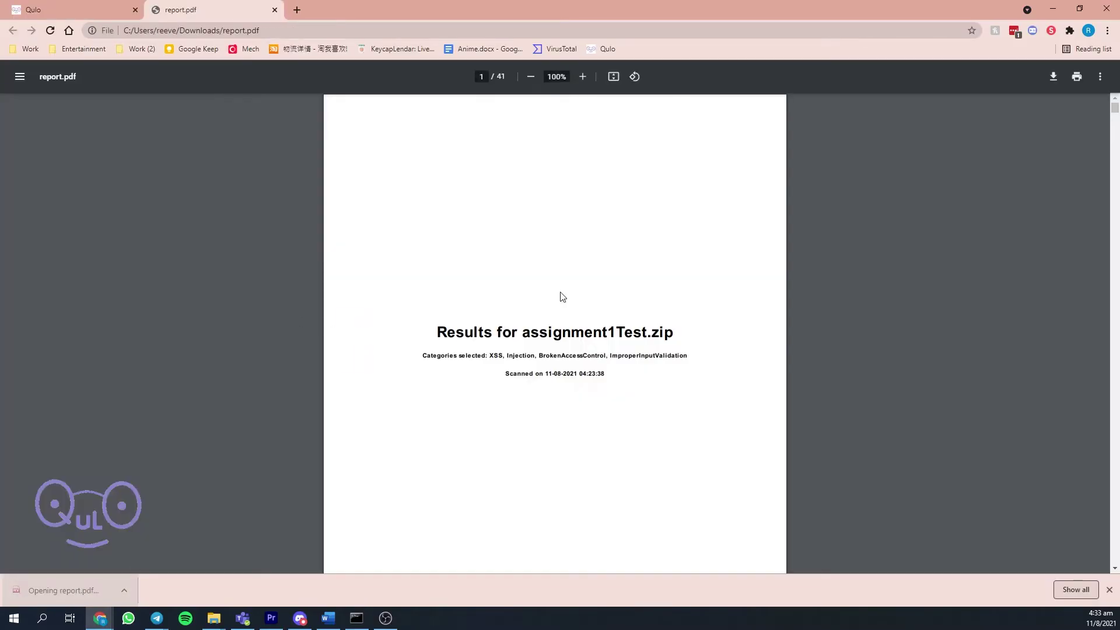
pyautogui.scroll(-10, 622, 285)
pyautogui.scroll(-10, 622, 286)
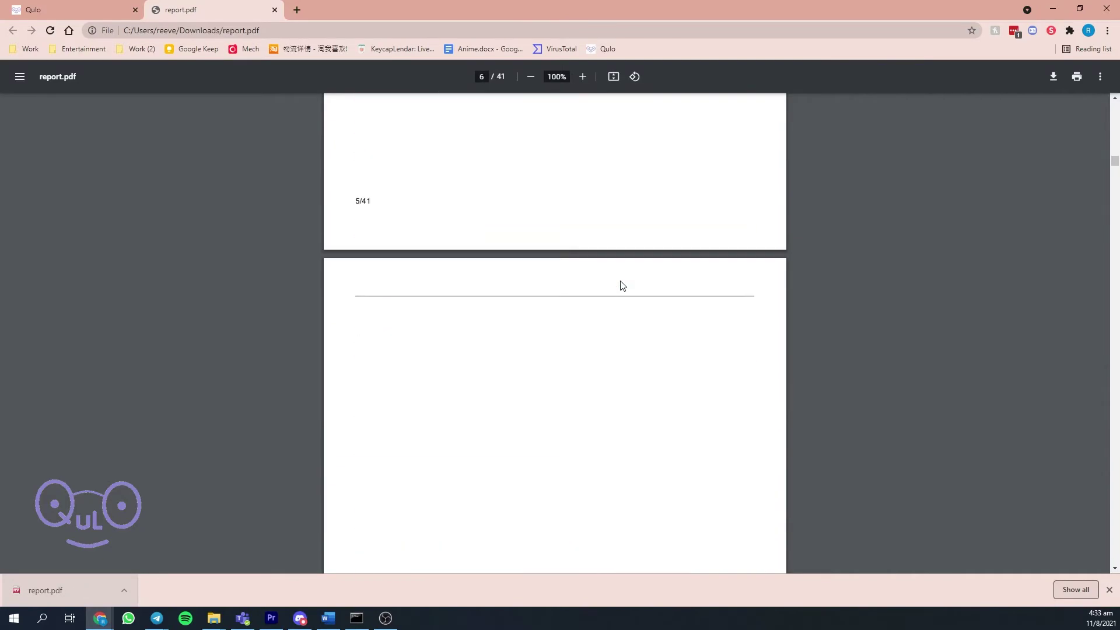
pyautogui.scroll(-10, 622, 286)
pyautogui.scroll(-10, 621, 285)
pyautogui.middleClick(224, 9)
pyautogui.click(683, 234)
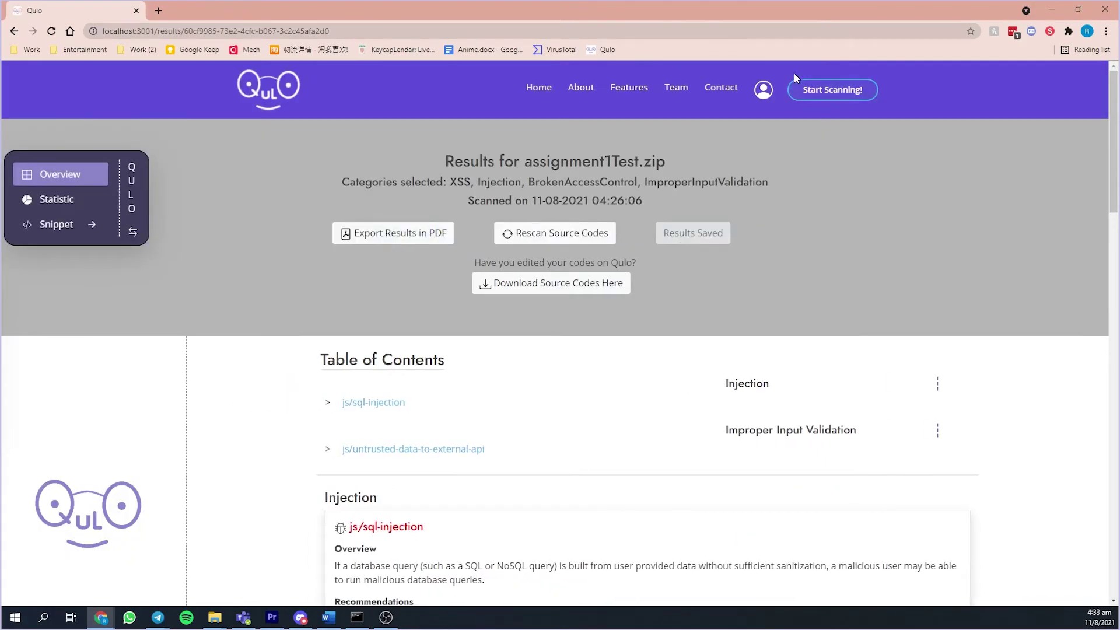
pyautogui.click(769, 90)
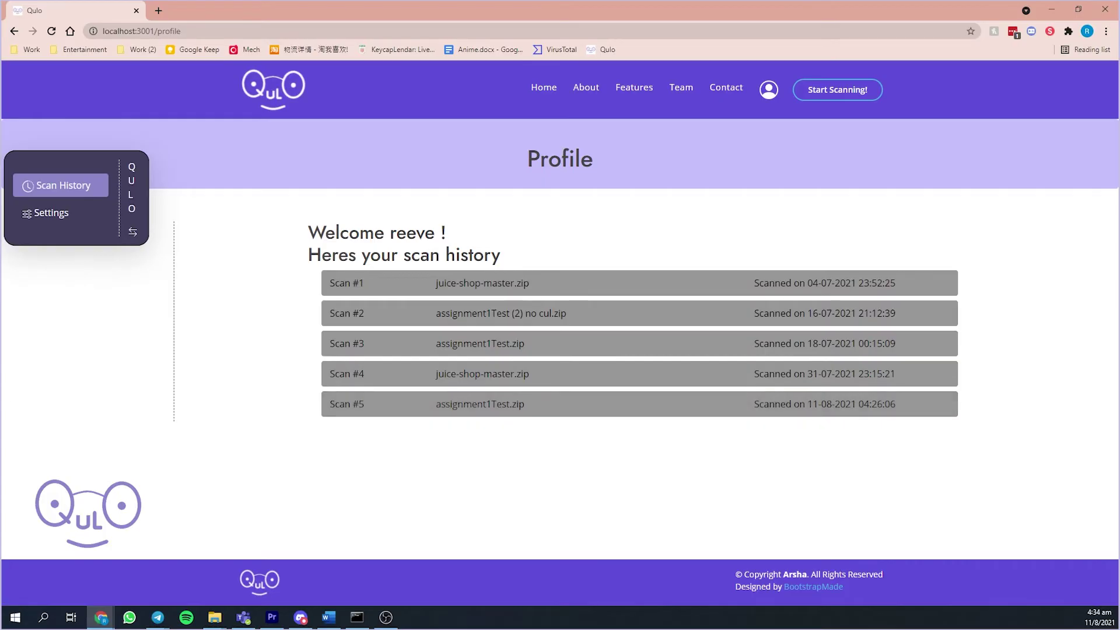